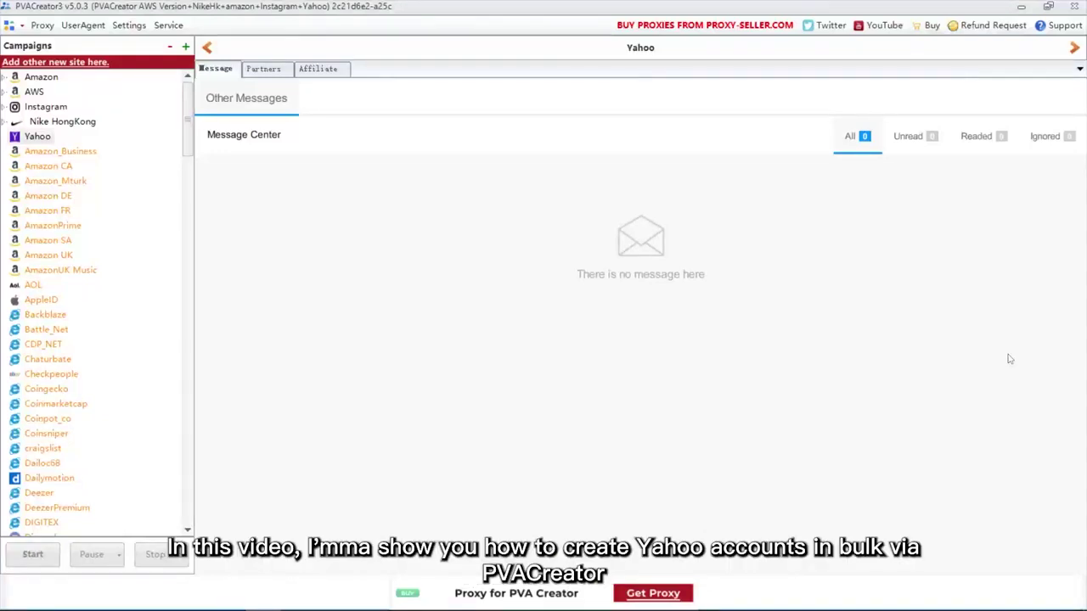
Step: Import the proxy file and delete rows 0-6, keeping only the last three proxies
click(44, 27)
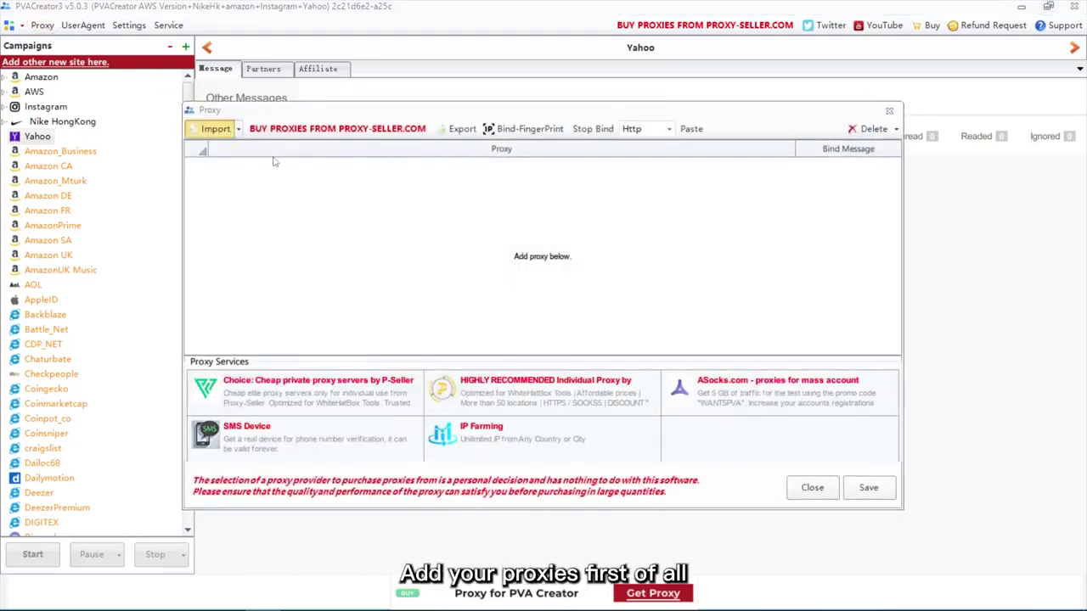
click(217, 129)
double_click(340, 379)
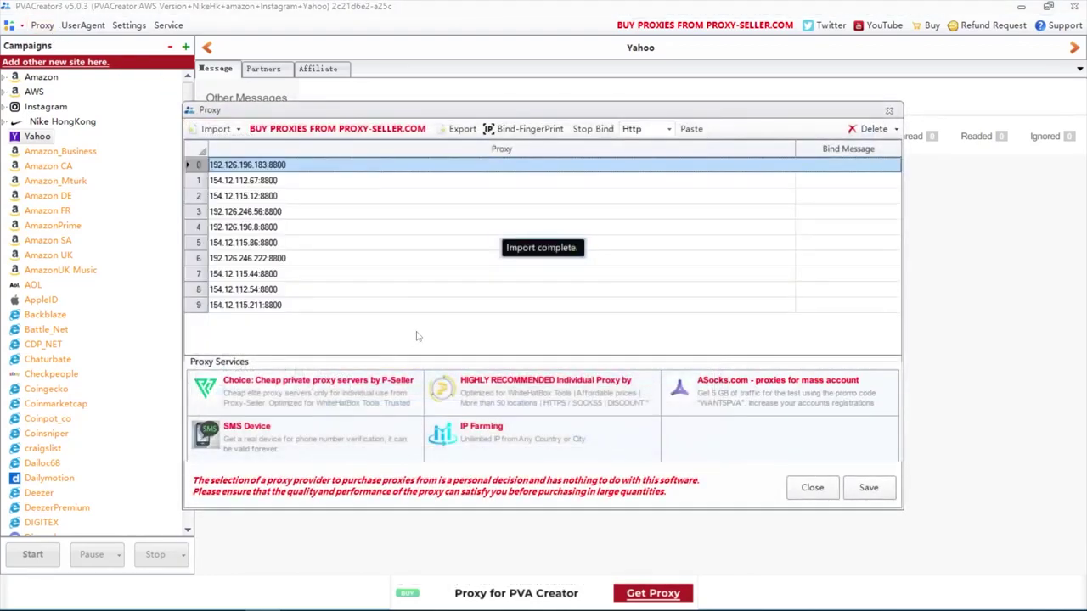
shift+click(276, 259)
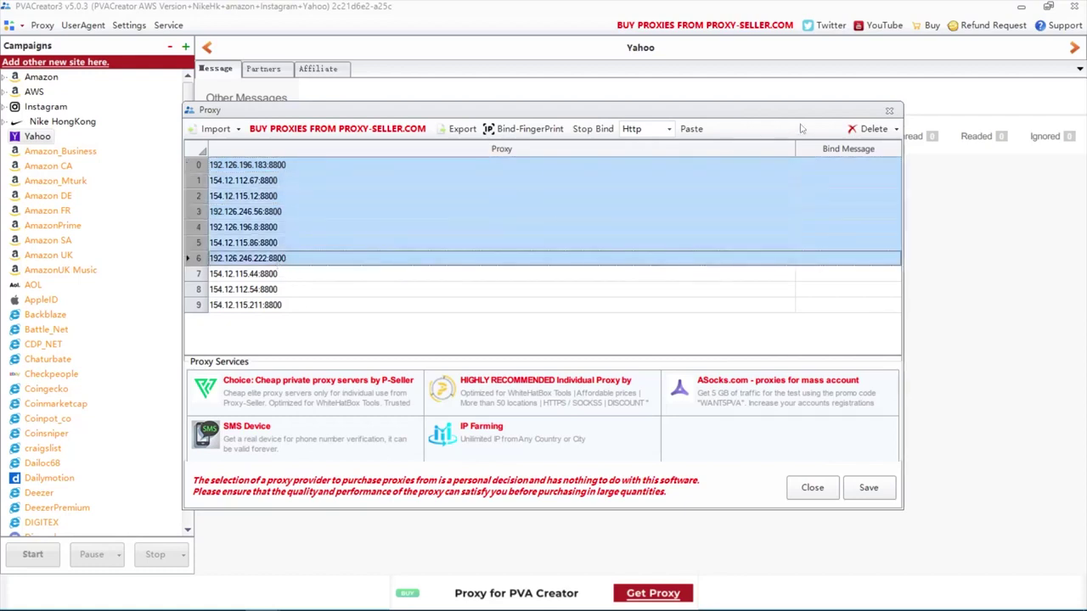
click(852, 129)
Step: Bind a fingerprint to all three remaining proxies and save the proxy list
shift+click(268, 201)
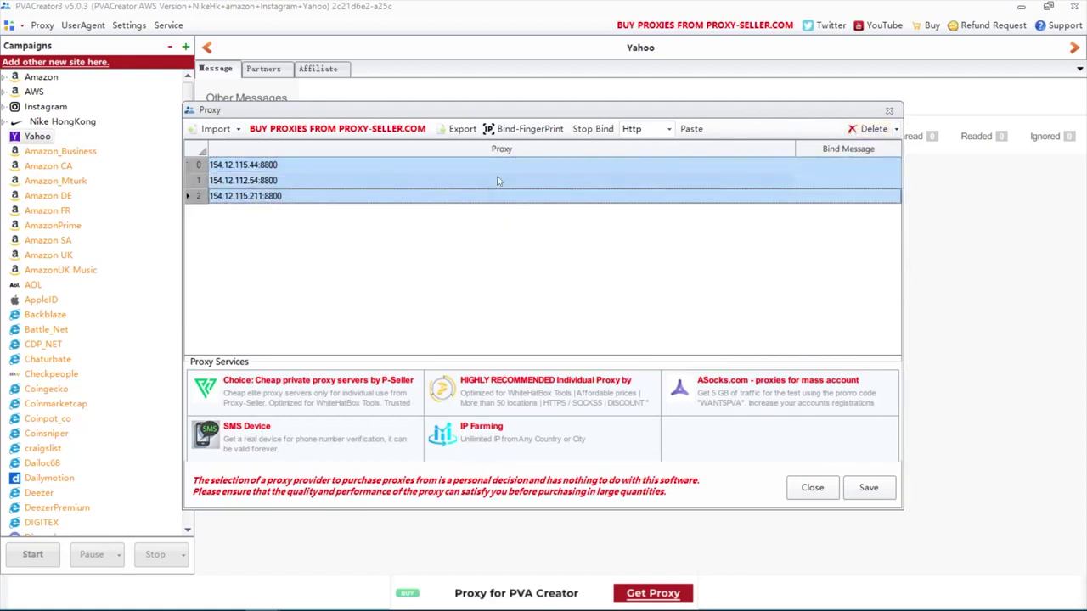
click(525, 129)
click(576, 381)
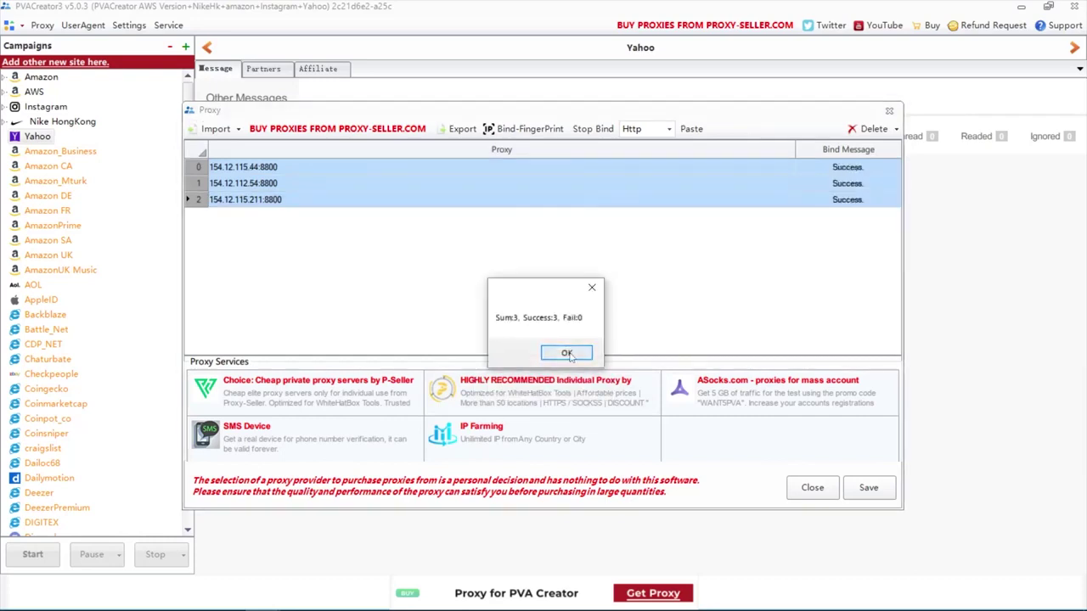
click(564, 354)
click(870, 486)
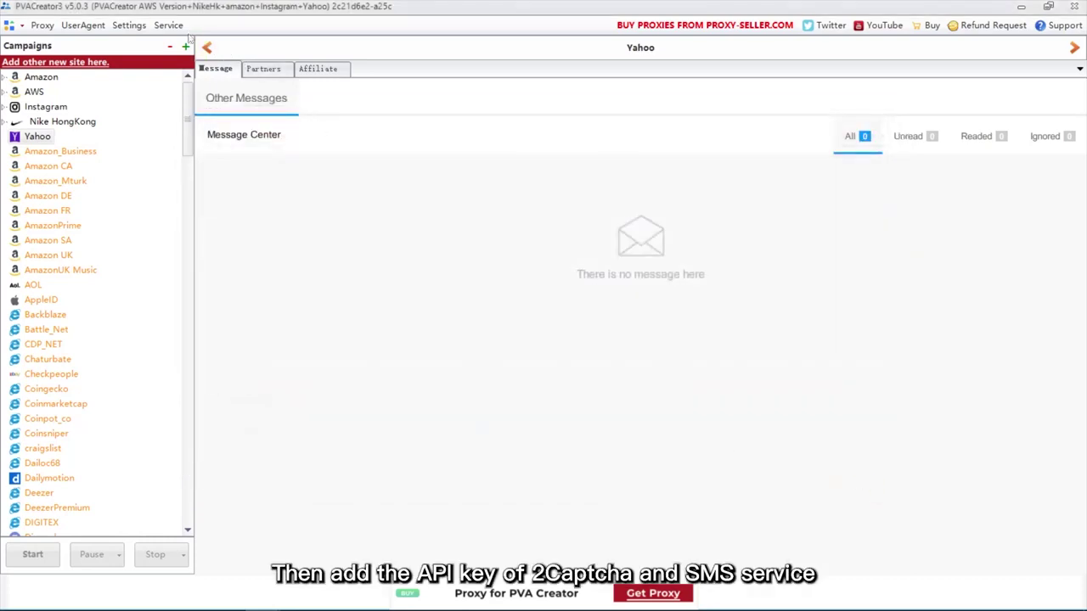
Step: Keep the SMSActivate and 2Captcha API keys, Malaysia as phone country, and both as default services, then save
click(170, 26)
drag(559, 366, 396, 367)
drag(559, 202, 380, 189)
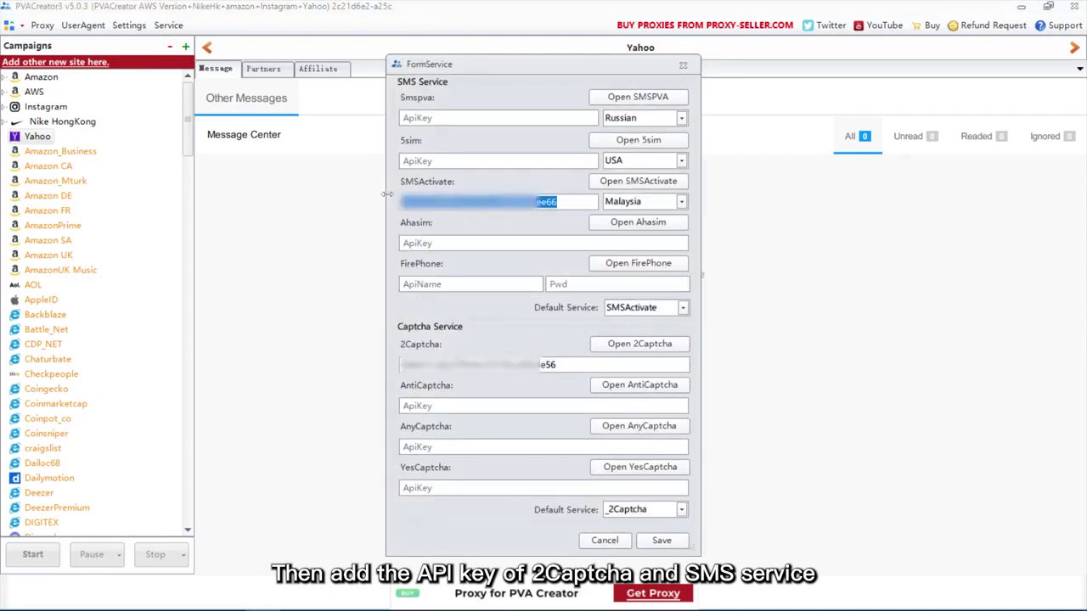
click(681, 202)
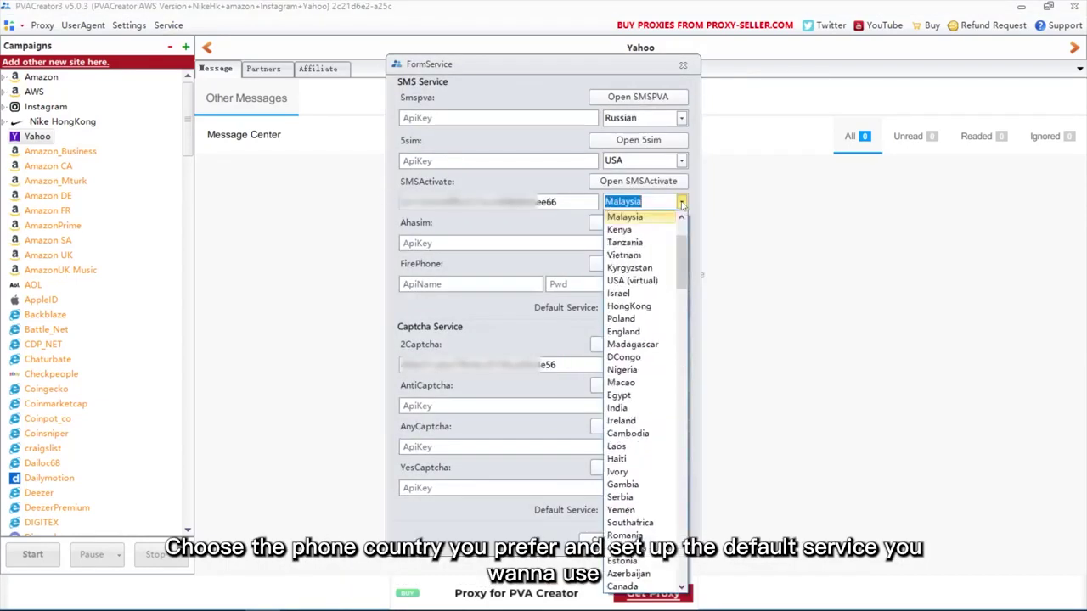
click(682, 204)
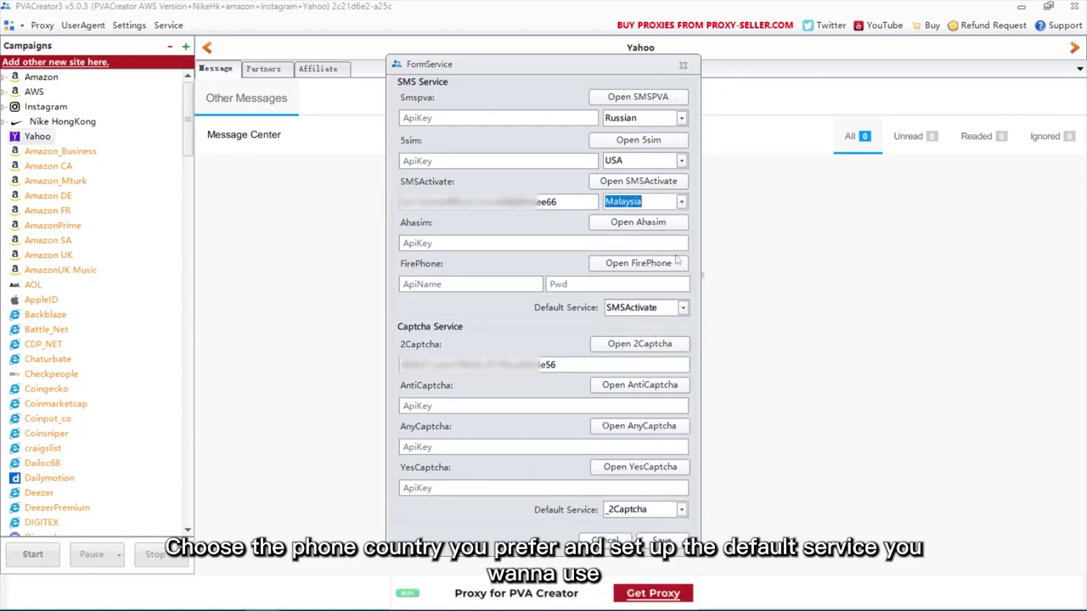
click(683, 308)
click(683, 311)
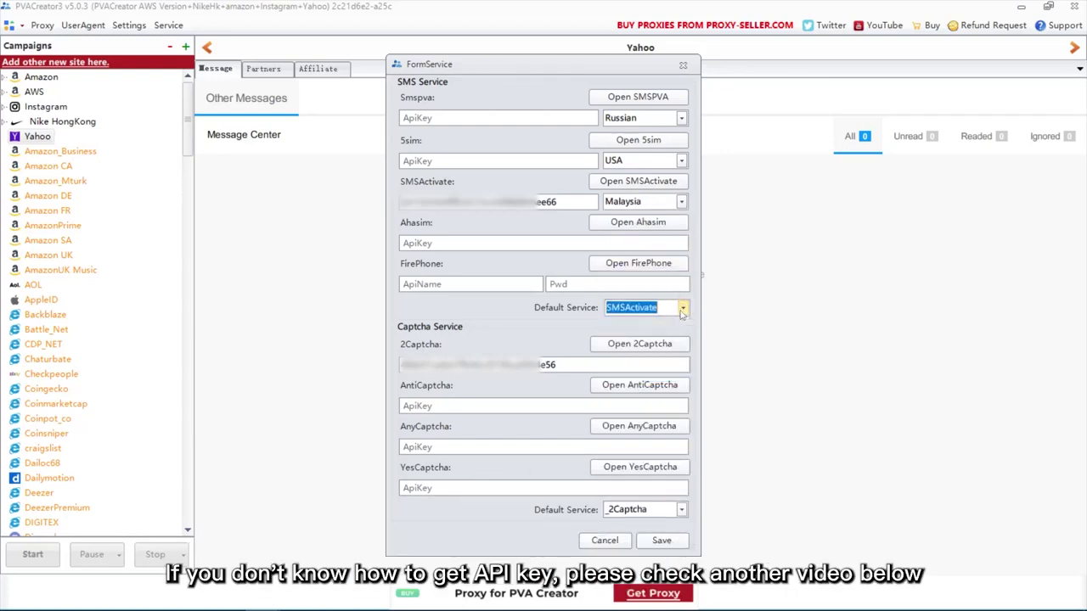
click(682, 510)
click(683, 509)
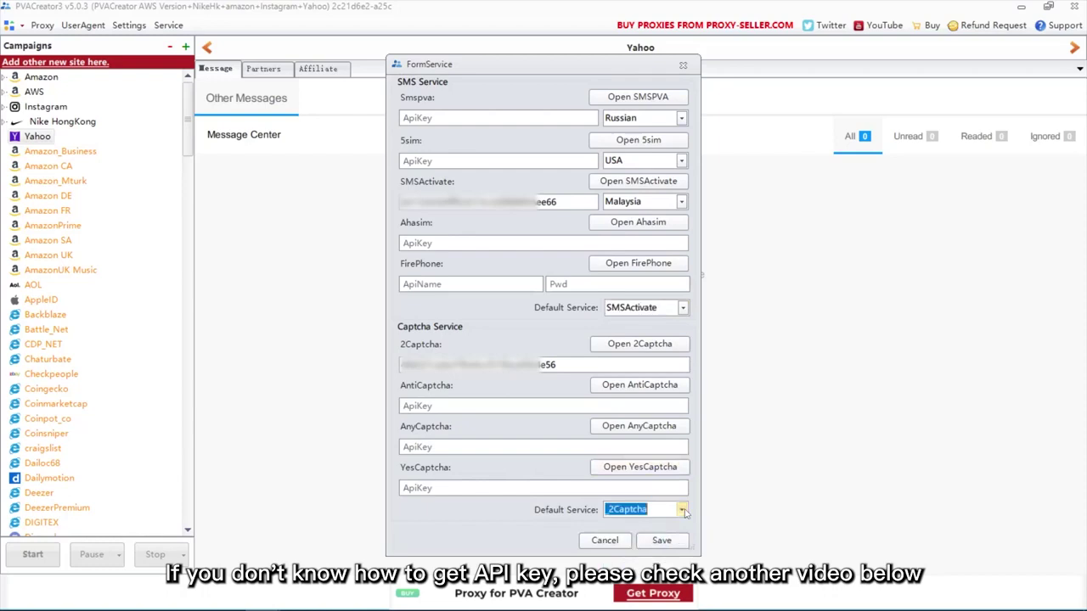
click(660, 540)
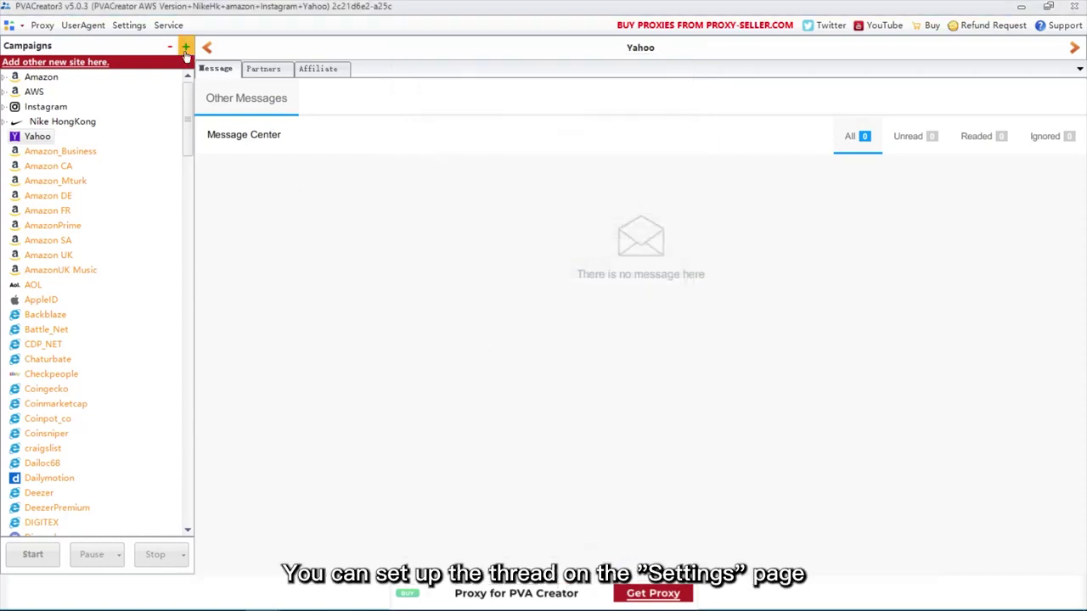
Step: Change the Thread Count in general settings to 3 and save
click(130, 24)
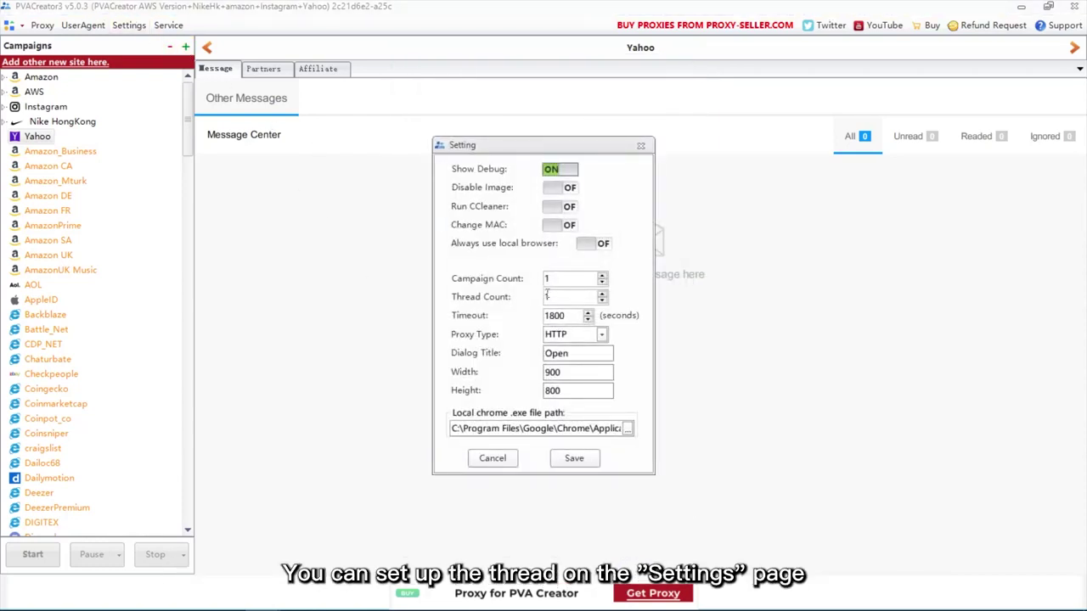
drag(565, 302, 507, 304)
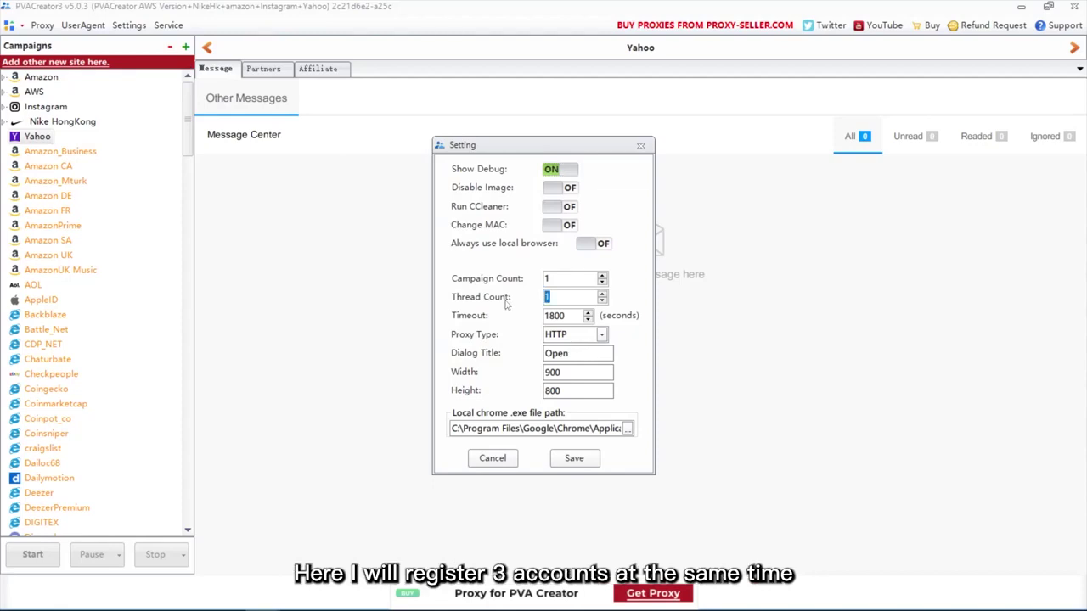
text(3)
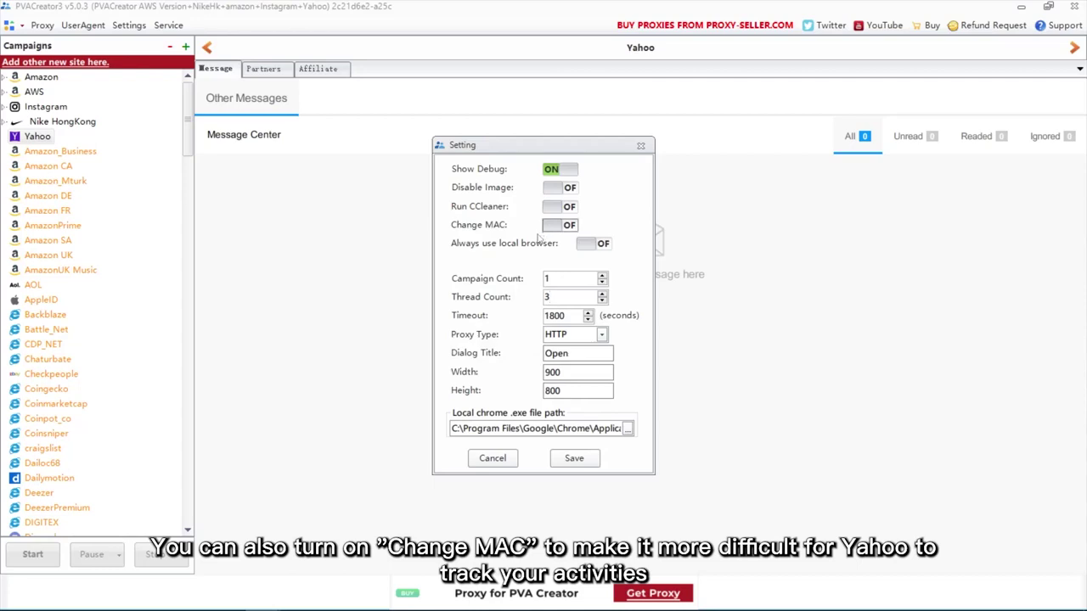
click(573, 457)
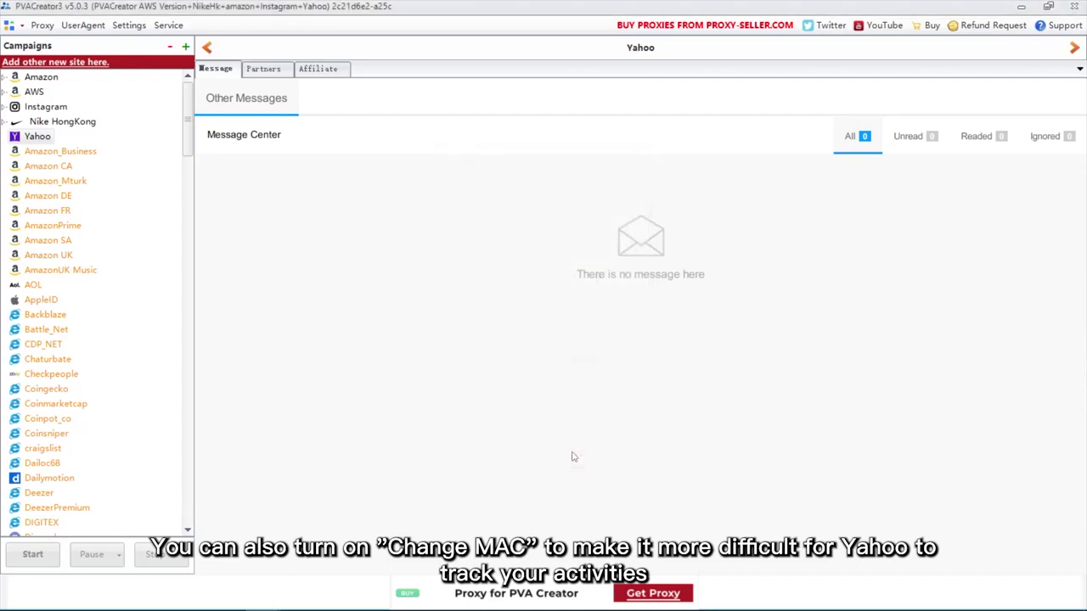
Step: Add a new Yahoo campaign, bind the three saved proxies, and advance to Common Information
click(42, 139)
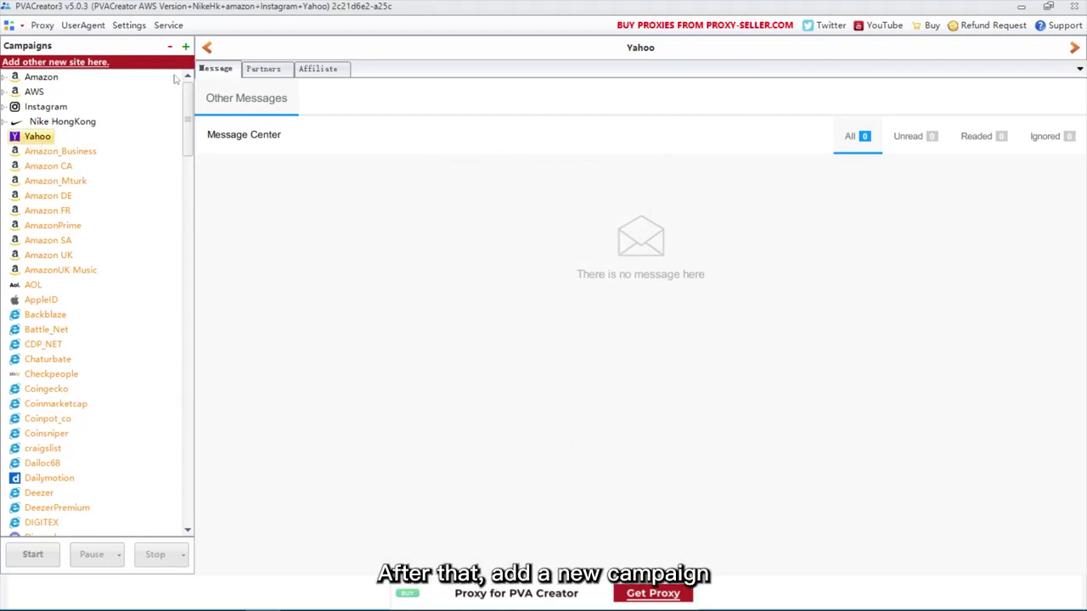
click(186, 46)
click(747, 457)
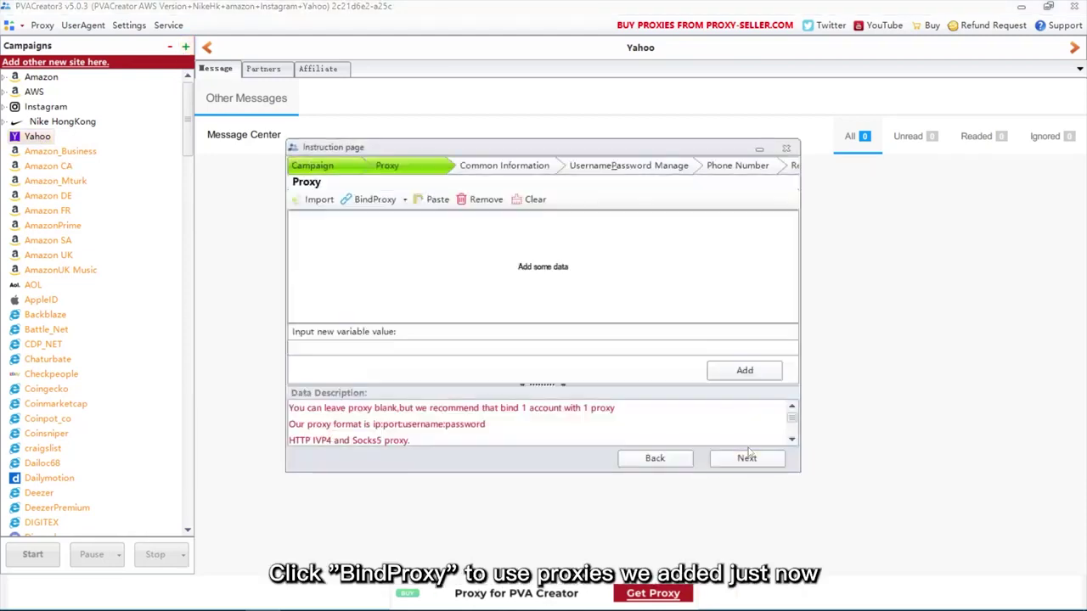
click(377, 201)
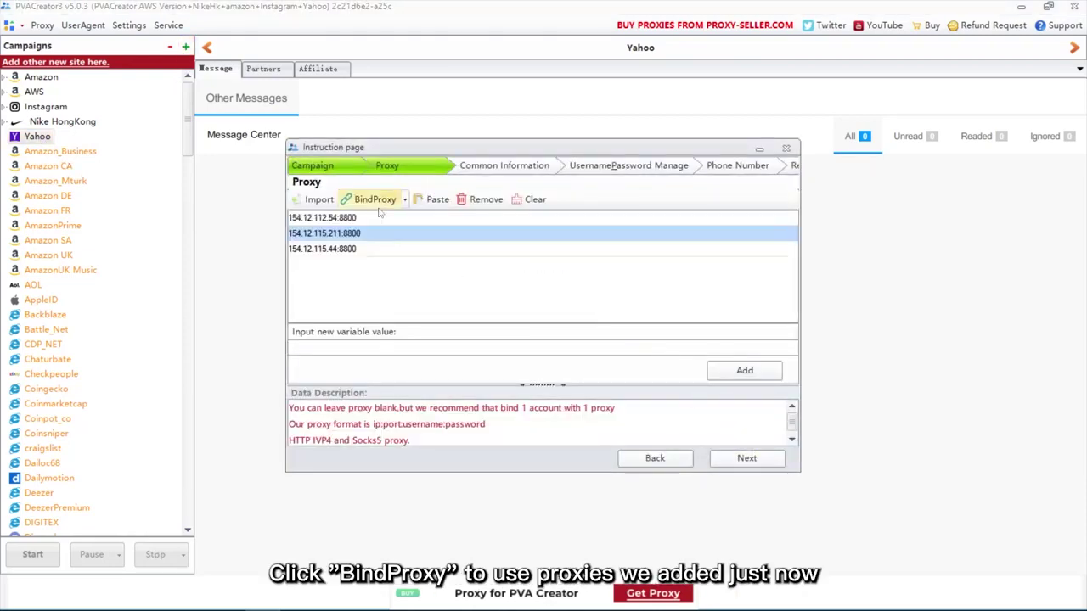
click(739, 458)
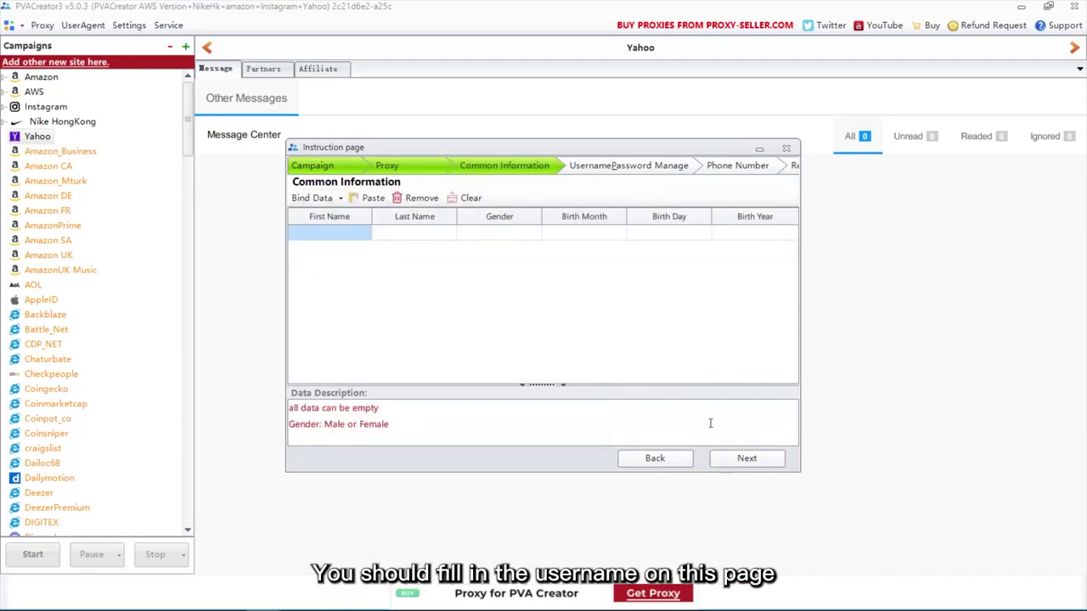
Step: Fill the username table with random usernames and continue to the phone number step
click(739, 458)
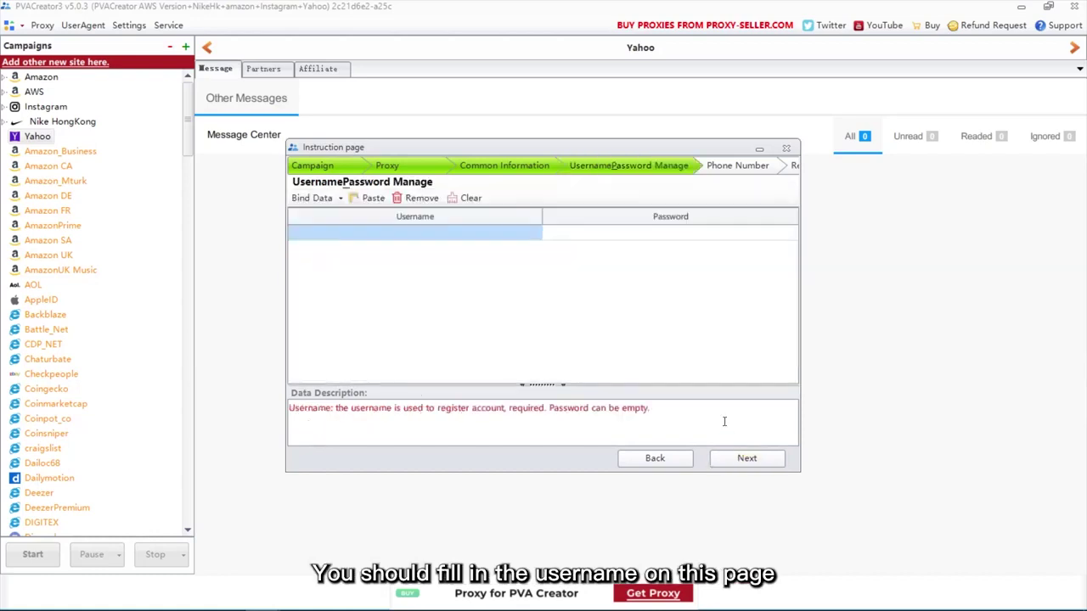
click(339, 199)
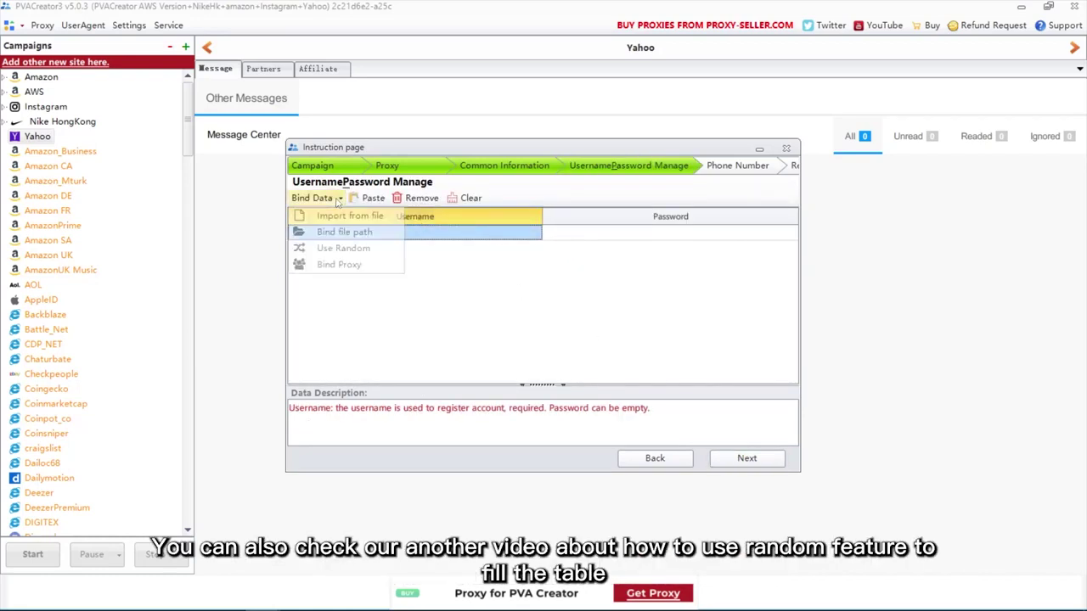
click(343, 248)
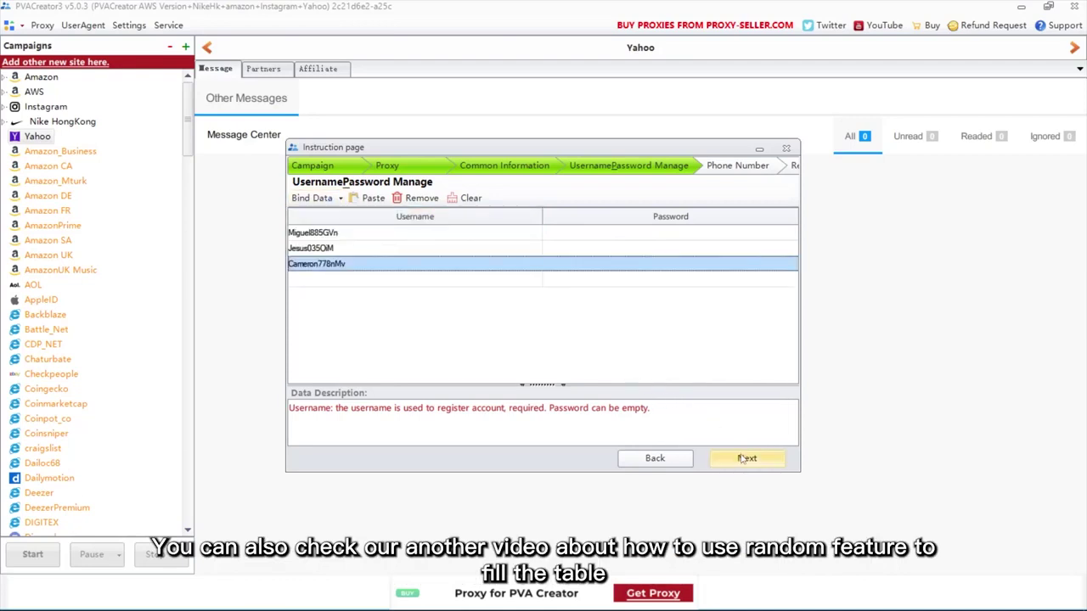
click(737, 451)
Step: Import the 'mail' file as recovery emails, clear the table, and advance to IMAP/POP3
click(747, 457)
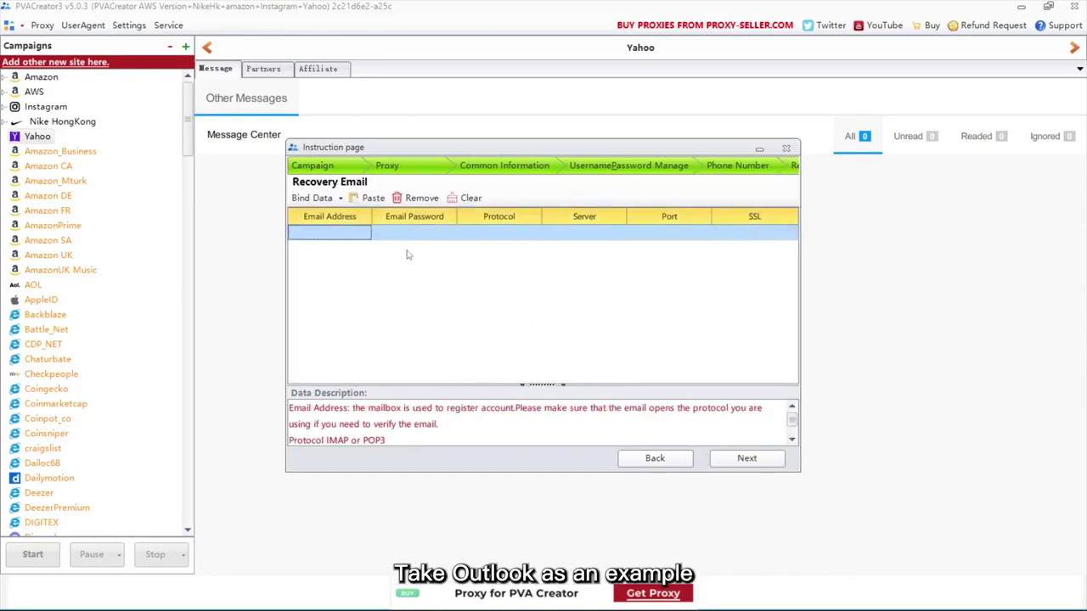
click(340, 199)
click(349, 215)
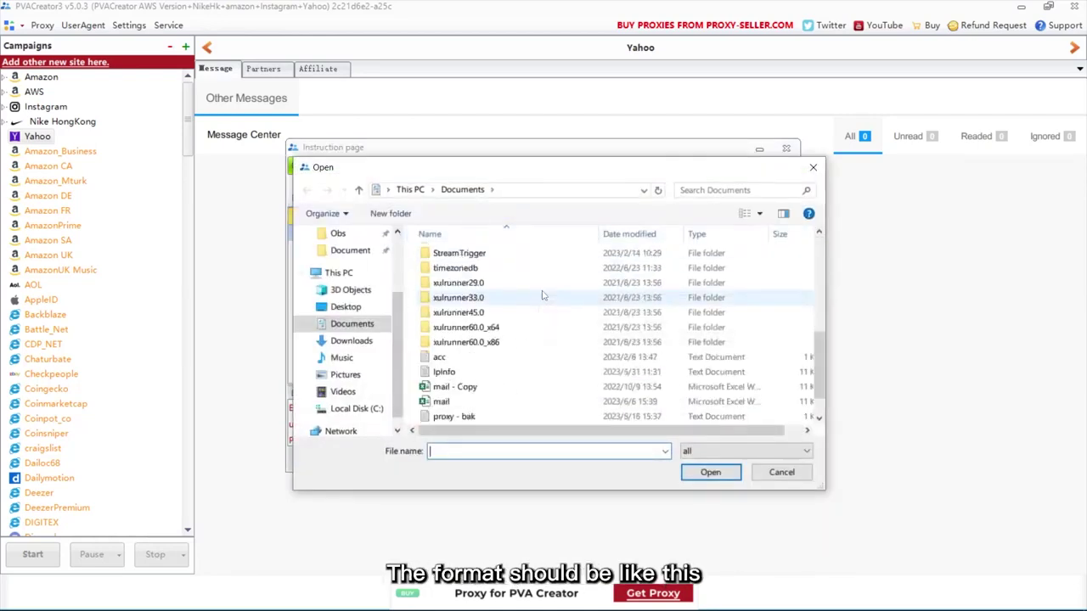
scroll(476, 339, down, 1)
double_click(463, 374)
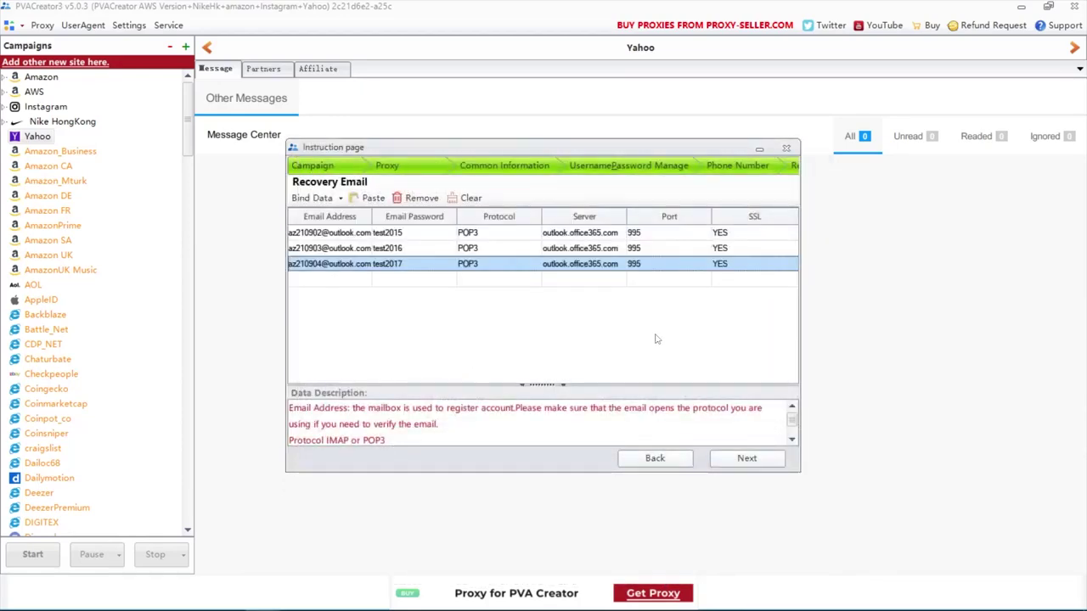
click(467, 197)
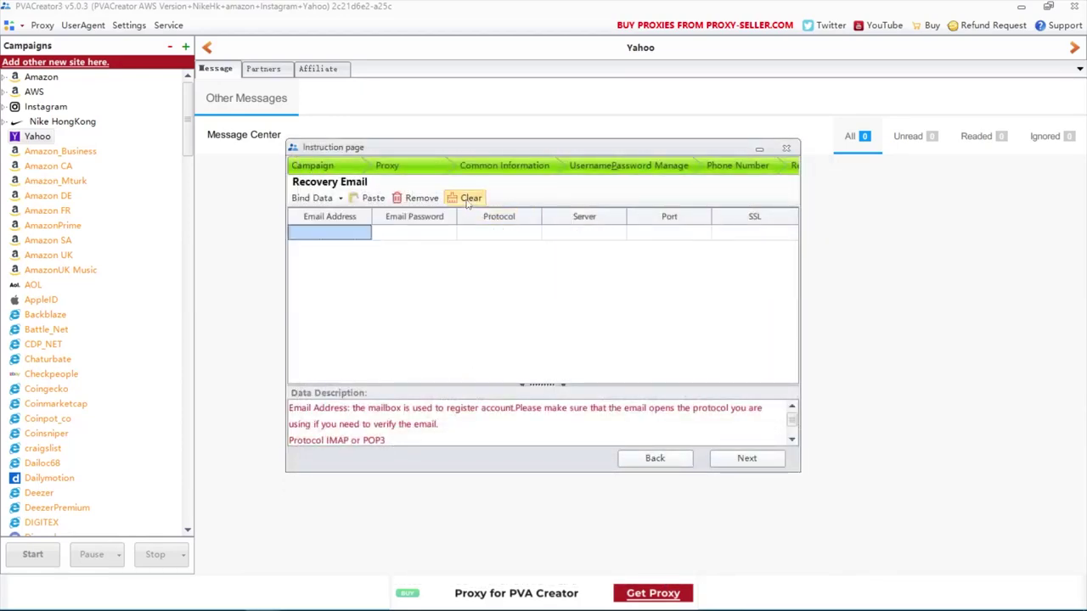
click(746, 459)
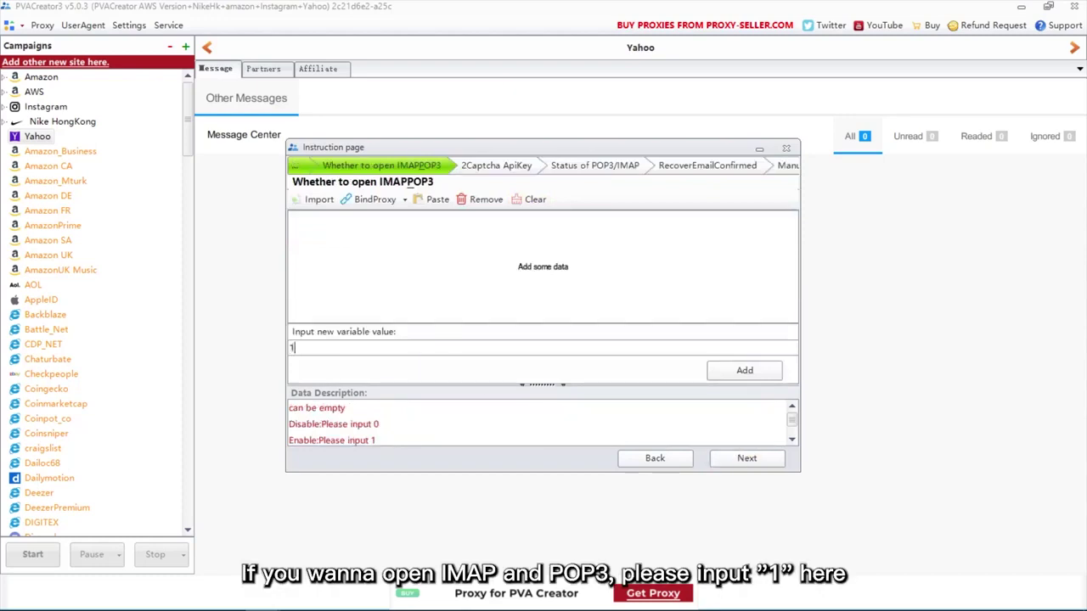
Step: Add IMAP/POP3 value 1, skip the remaining wizard pages to Finish, and bring up the Run settings
click(710, 368)
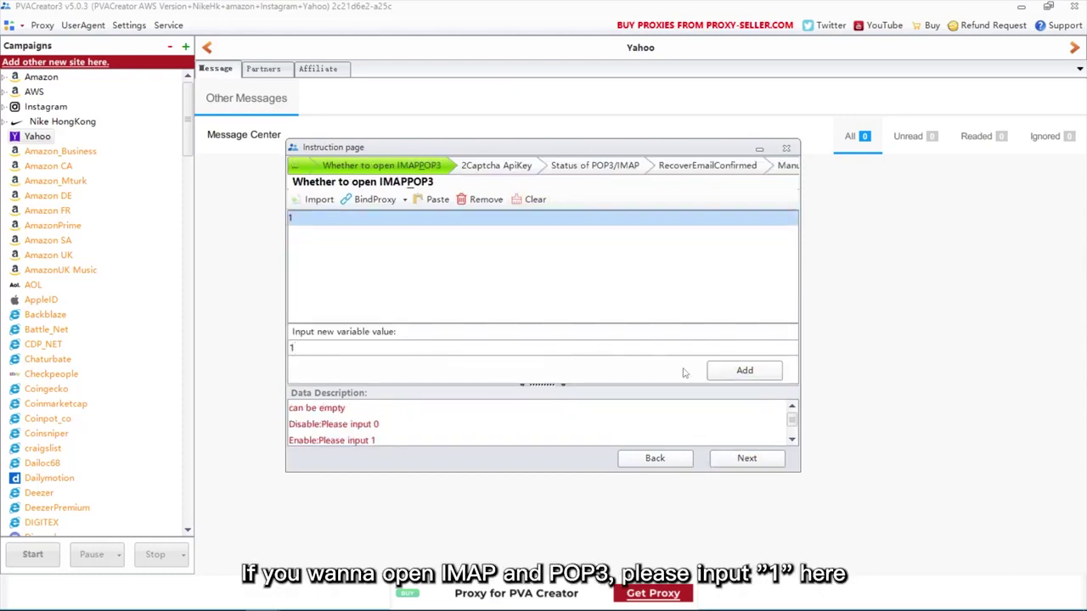
click(737, 457)
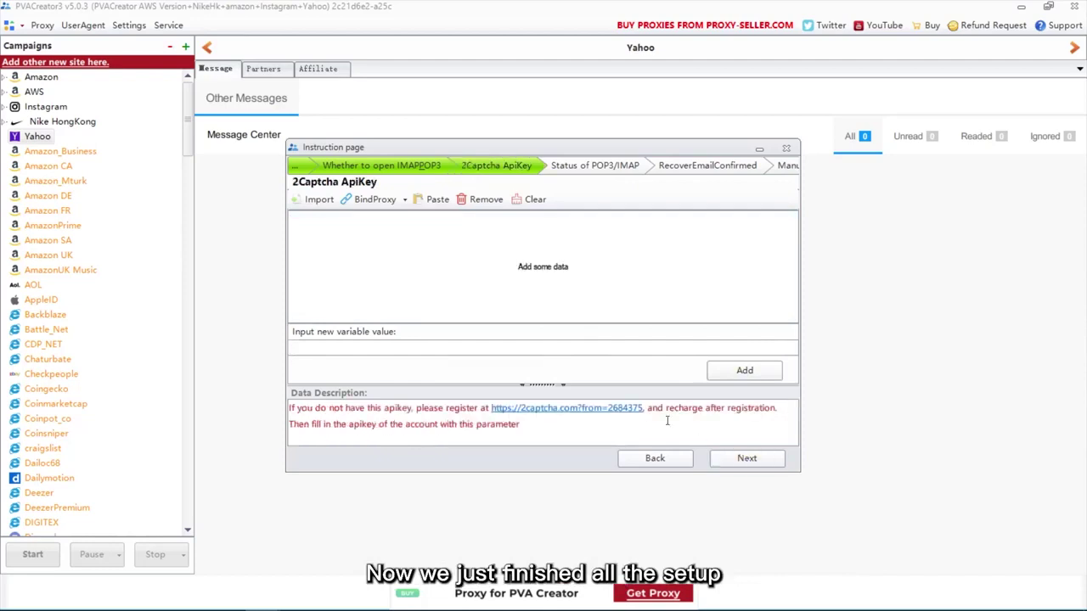
click(737, 458)
click(737, 459)
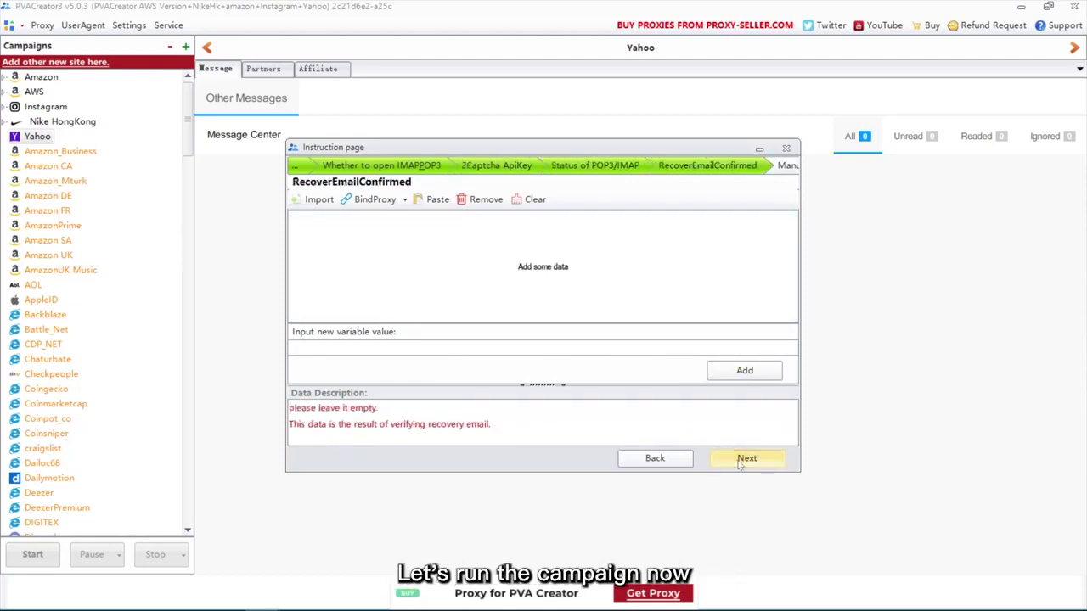
click(737, 459)
click(744, 460)
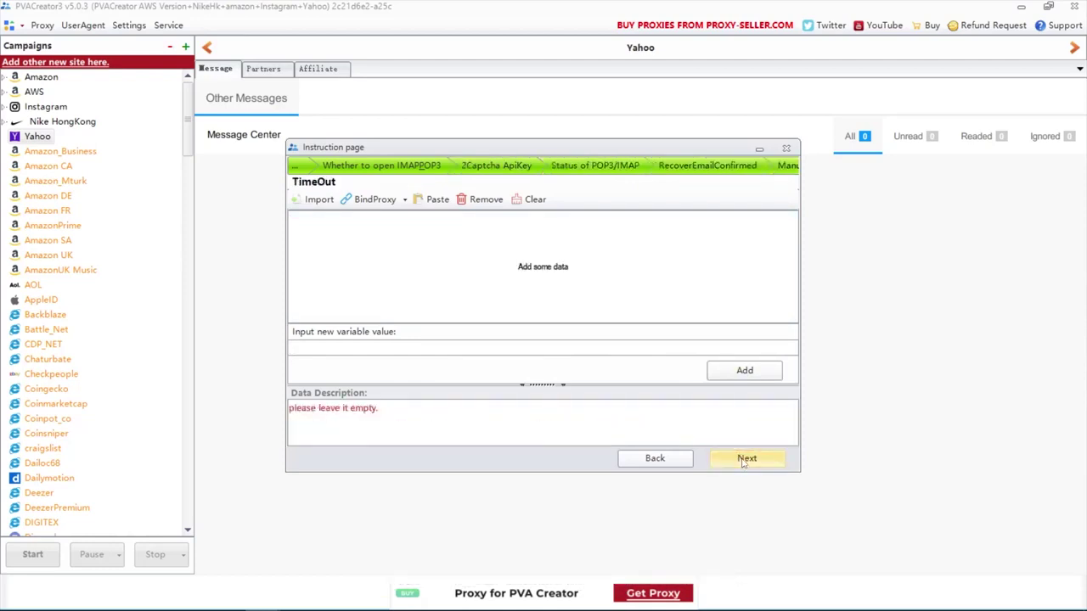
click(744, 459)
click(744, 460)
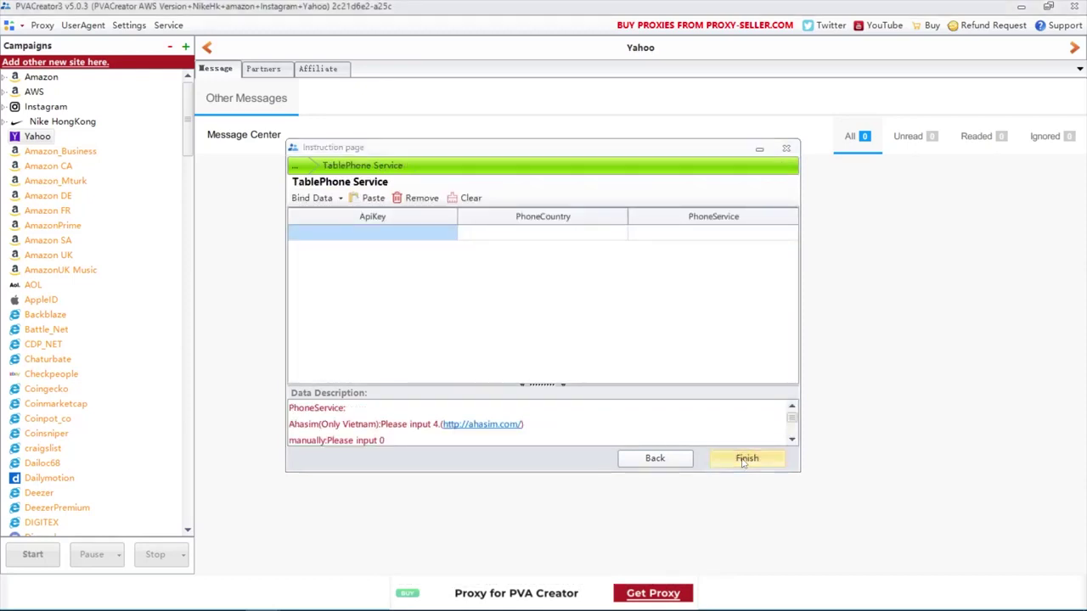
click(33, 554)
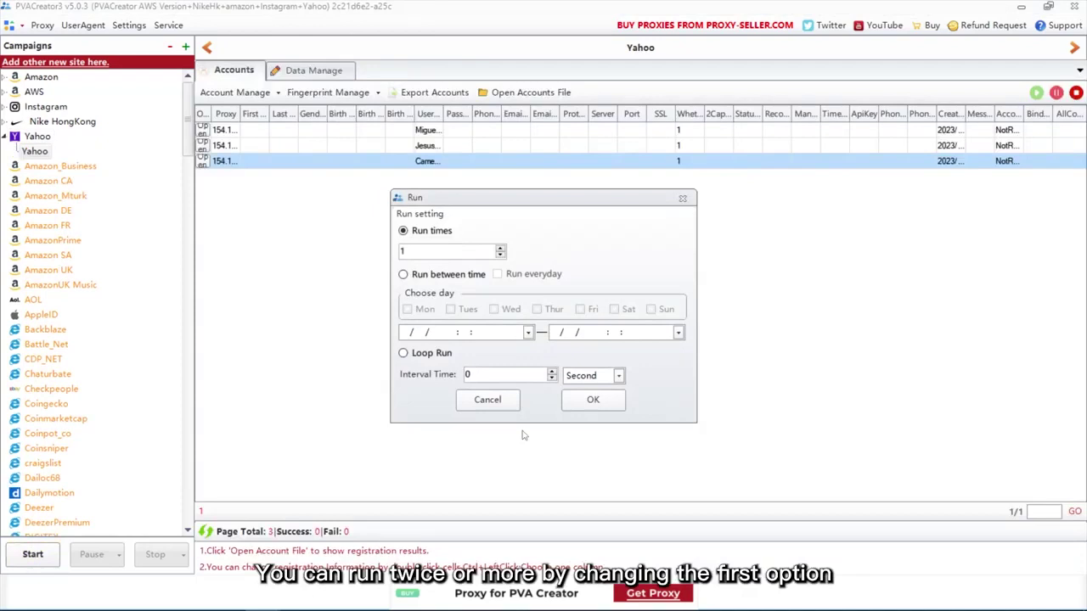
Step: Set Run times to 3, select Loop Run, and confirm to start registering the three accounts
click(501, 250)
click(501, 249)
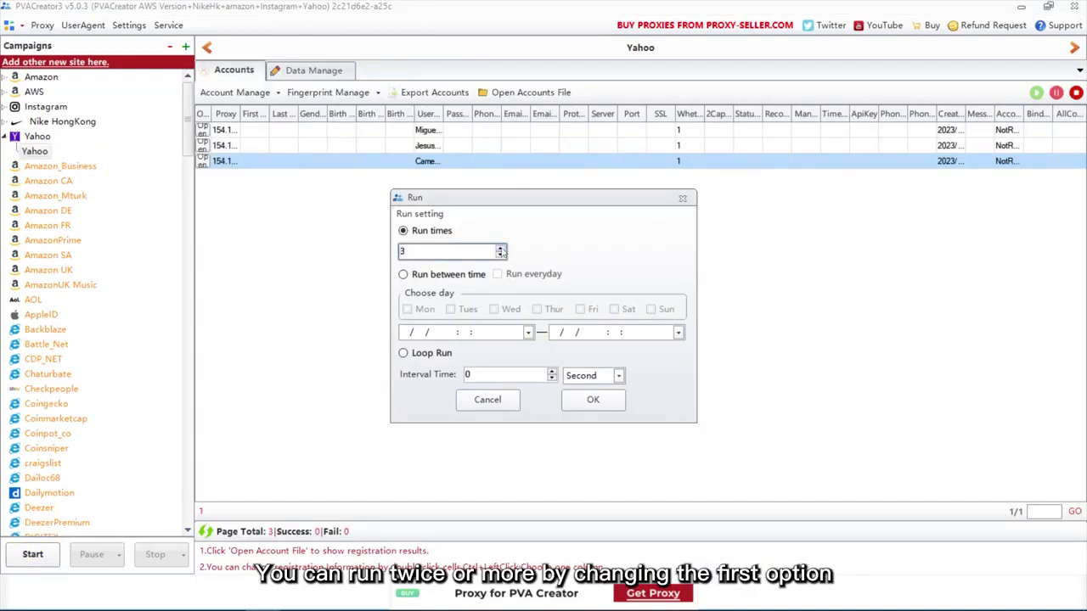
click(445, 276)
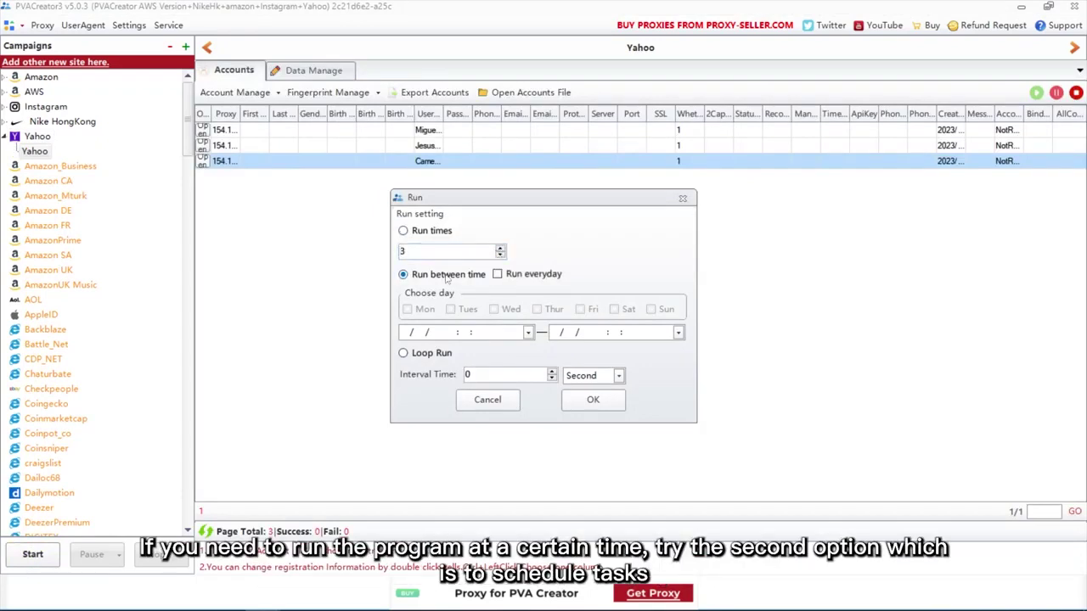
click(497, 274)
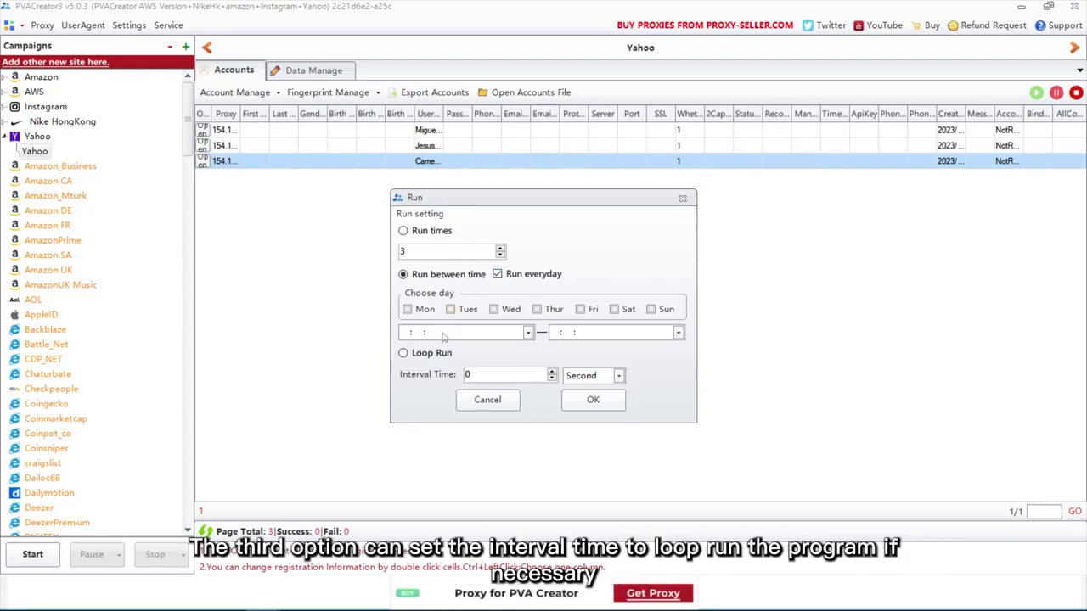
click(426, 355)
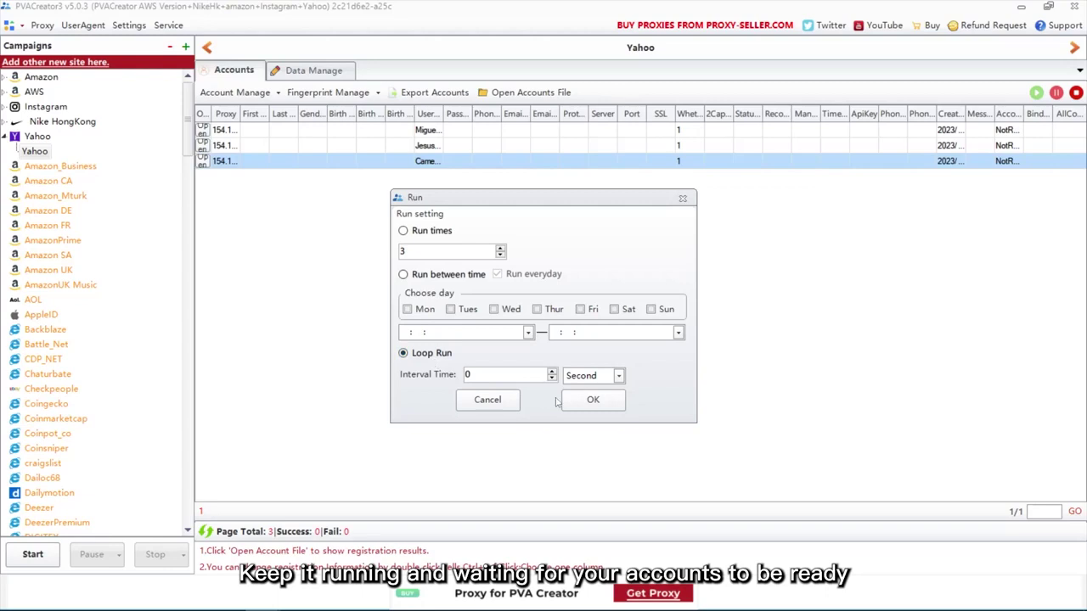
click(590, 400)
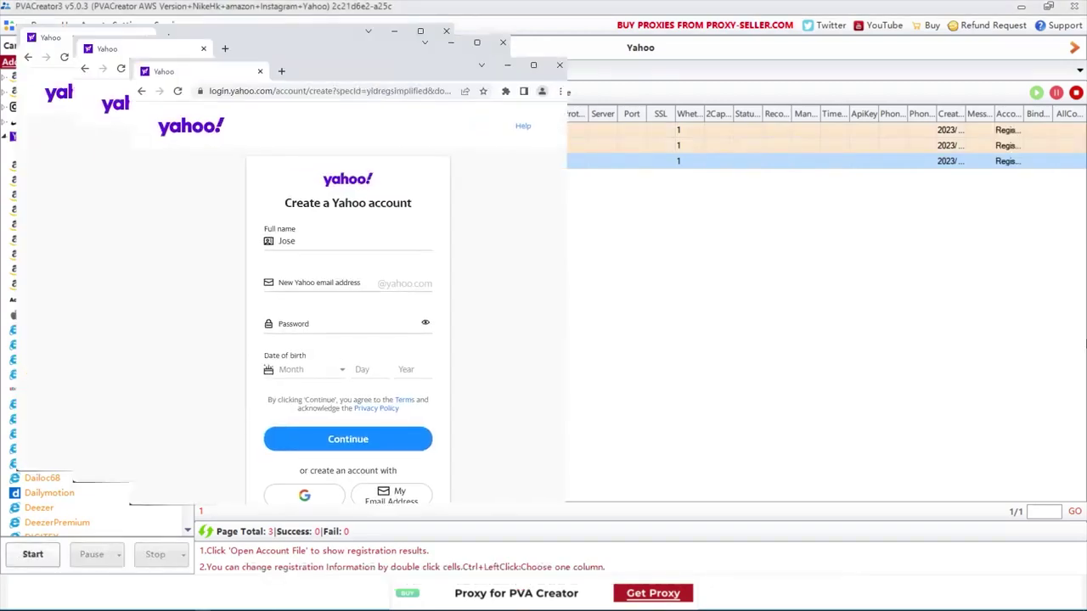